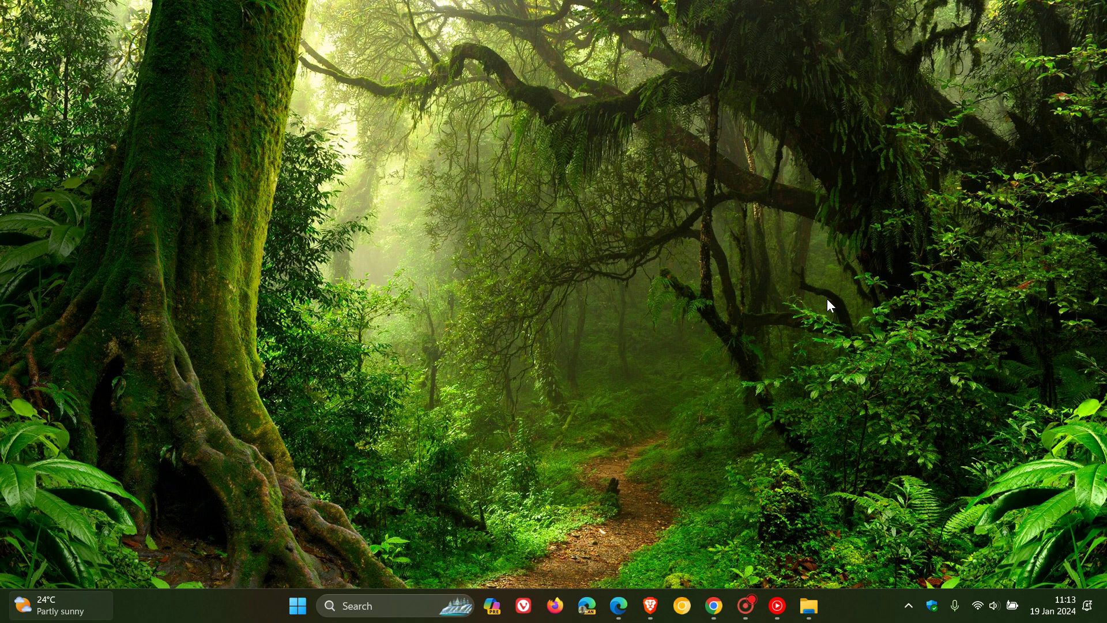
# Bring up Microsoft Edge, then switch to Google Chrome's new tab page.
pyautogui.click(620, 608)
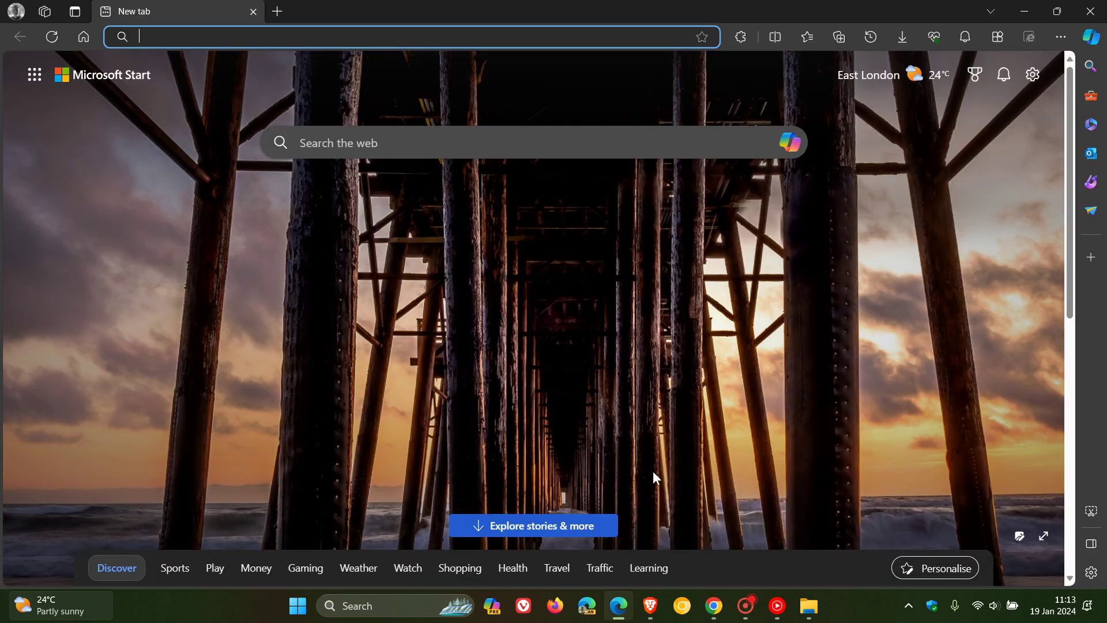
pyautogui.click(715, 608)
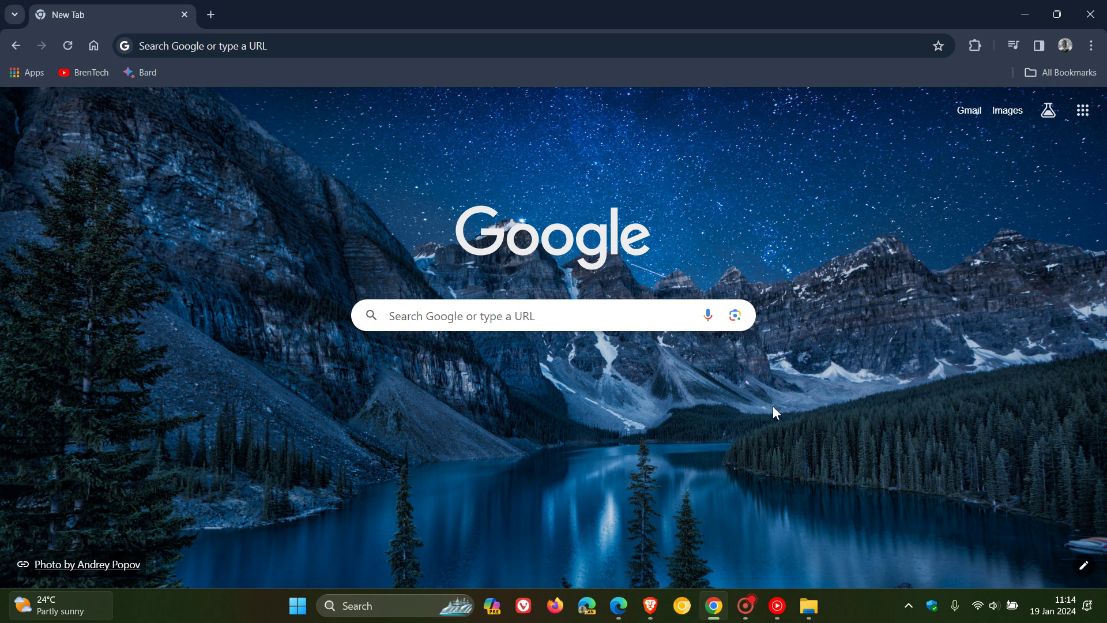
# Show the Gerrit change page and highlight the full 'Expand Windows /prefetch:N range' title line.
pyautogui.click(651, 606)
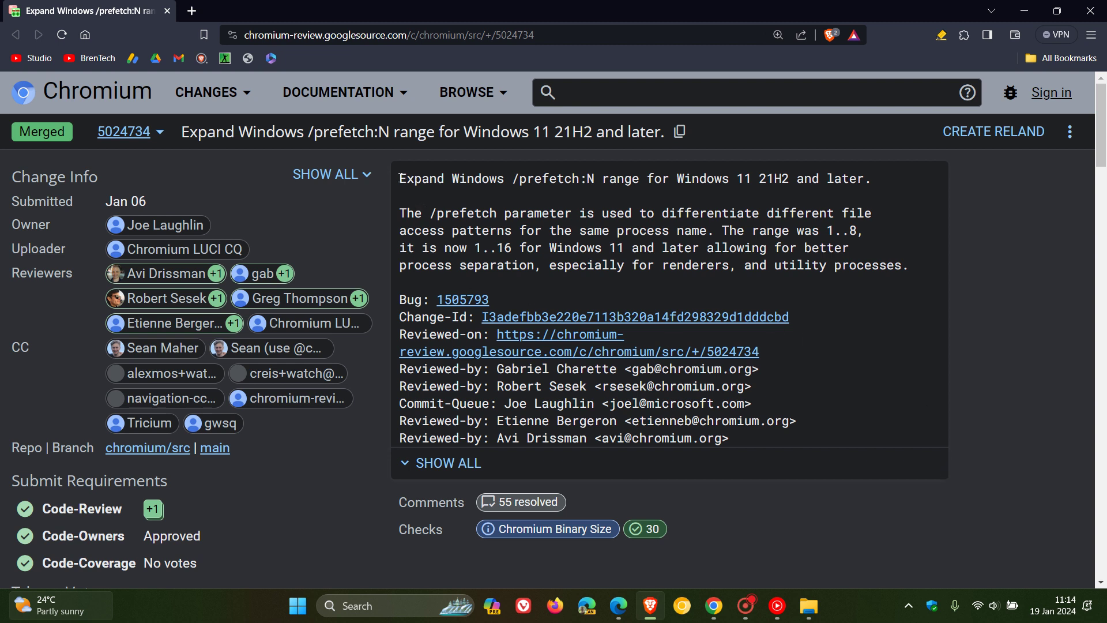
pyautogui.moveTo(400, 179); pyautogui.dragTo(578, 176)
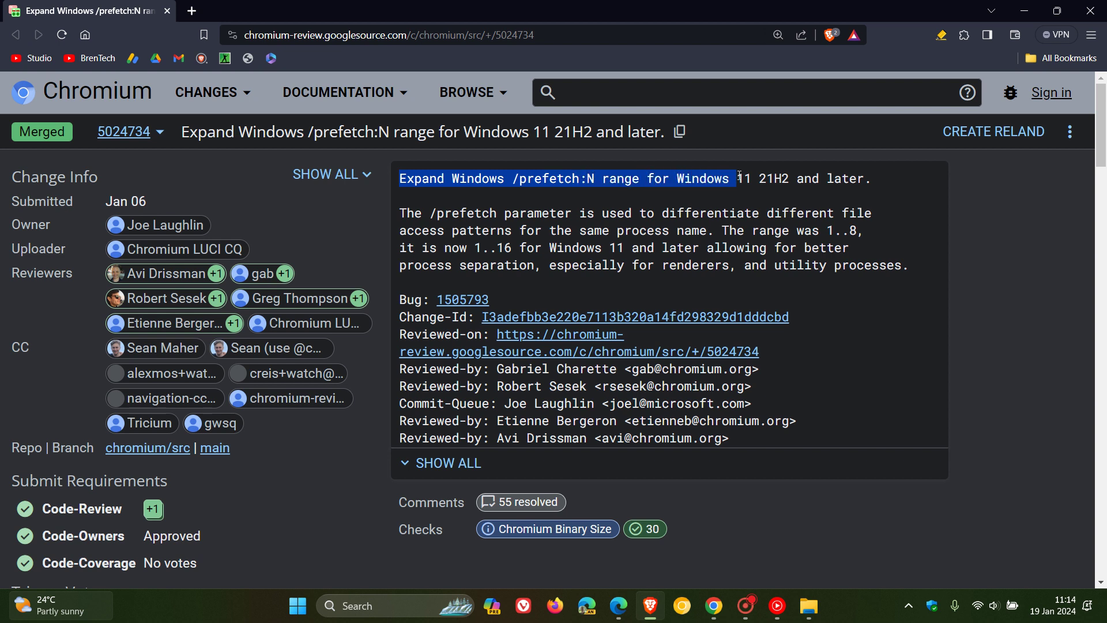
pyautogui.moveTo(579, 176); pyautogui.dragTo(871, 179)
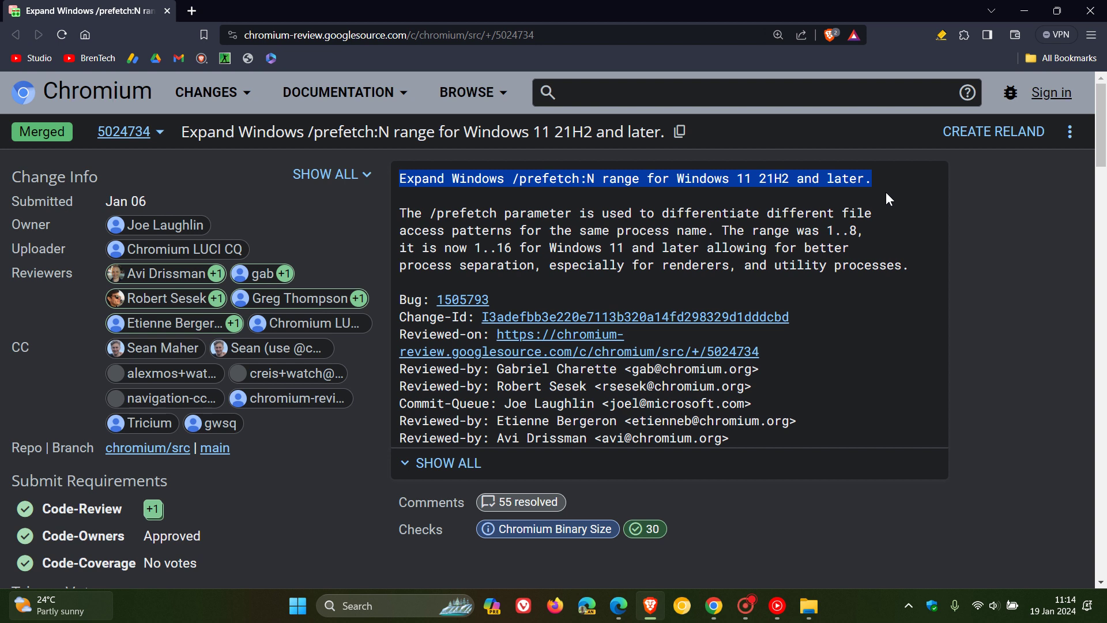
pyautogui.click(886, 192)
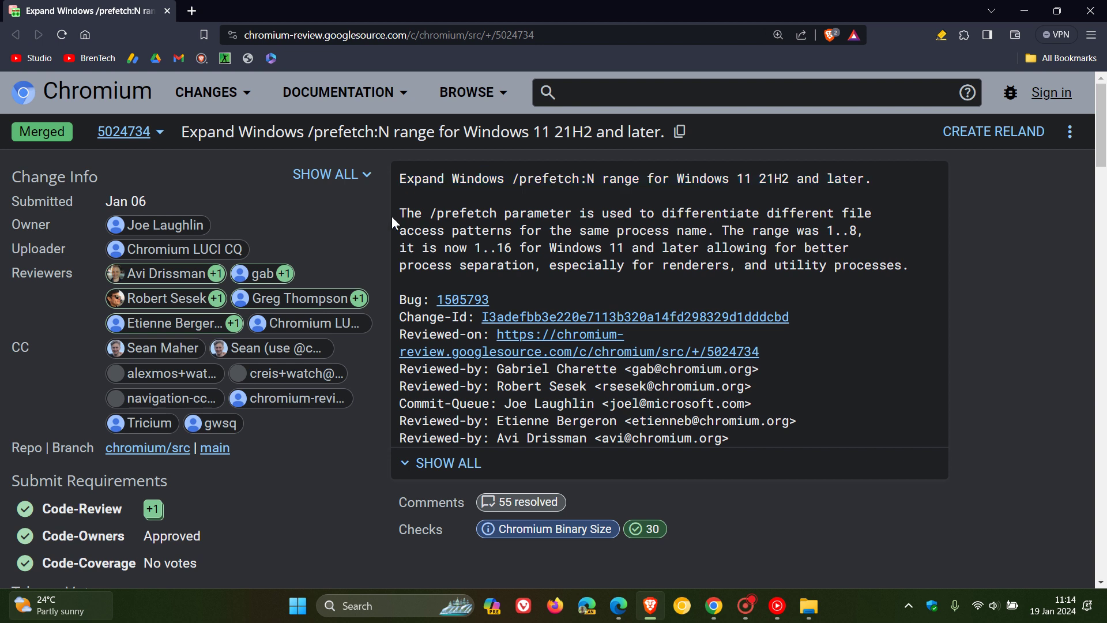
# Highlight the description paragraph about the /prefetch range growing from 1..8 to 1..16.
pyautogui.moveTo(399, 213); pyautogui.dragTo(916, 271)
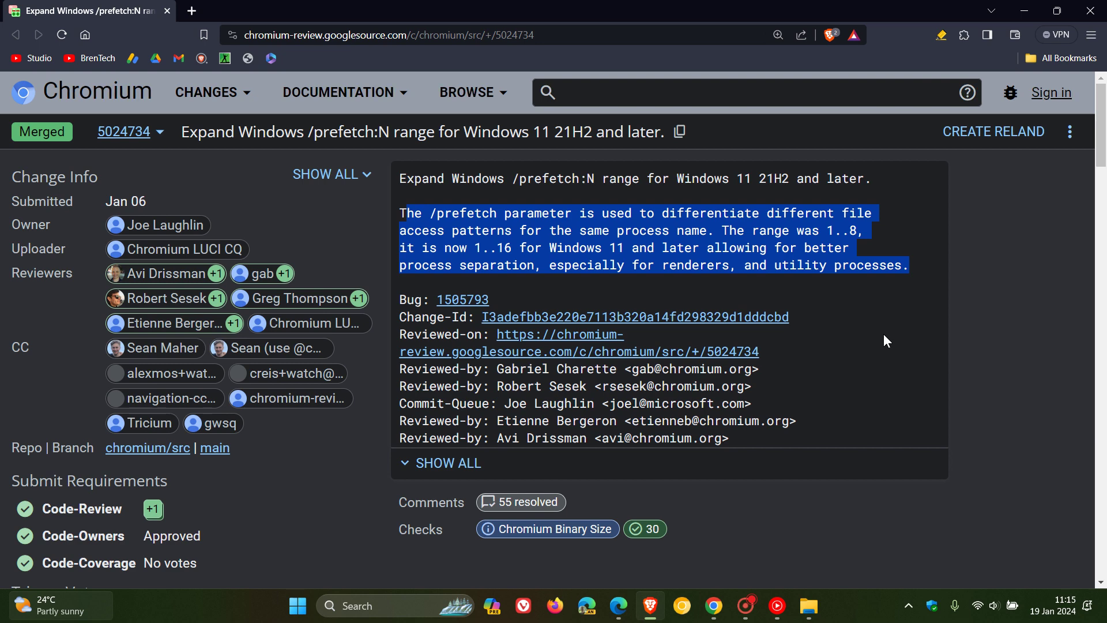
# Minimize the window showing the Gerrit review page.
pyautogui.click(1027, 11)
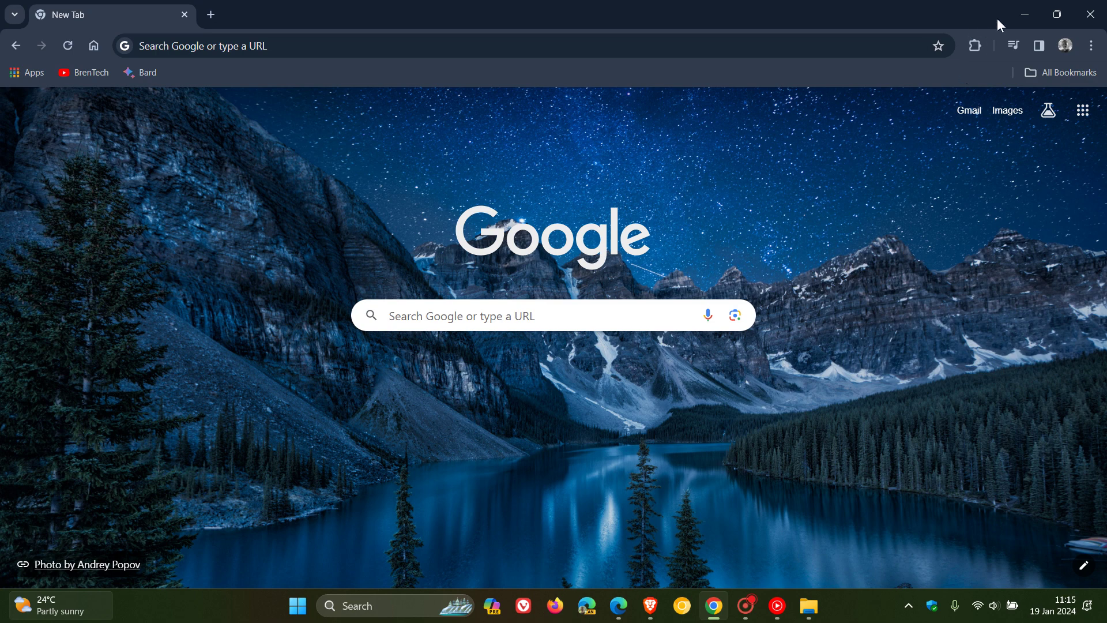
# Minimize the Chrome and Edge windows to leave only the desktop.
pyautogui.click(1021, 14)
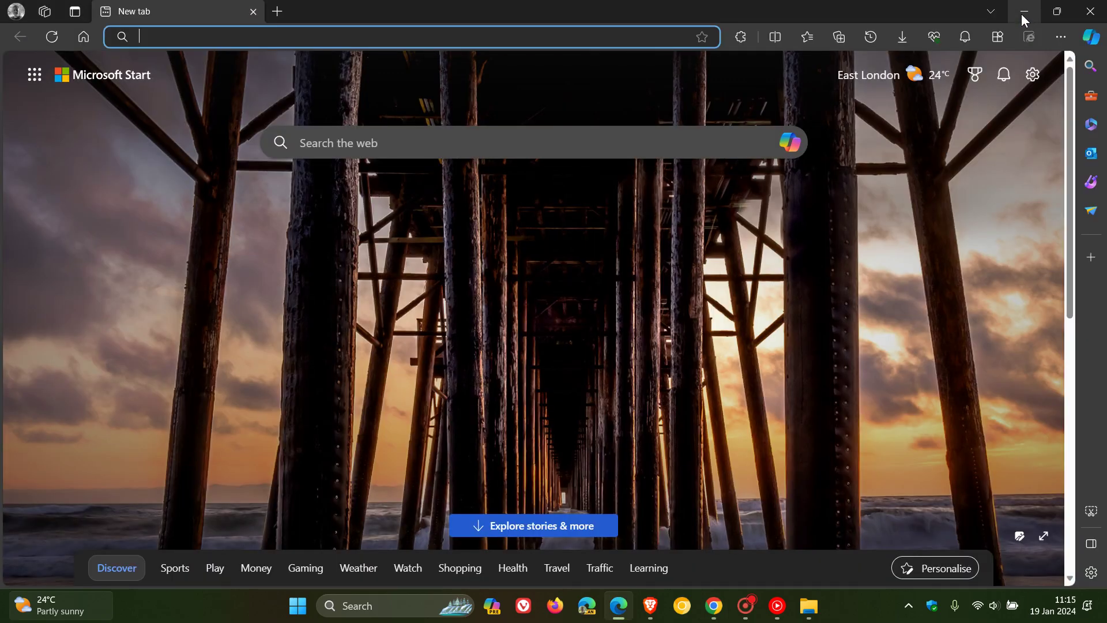
pyautogui.click(1022, 14)
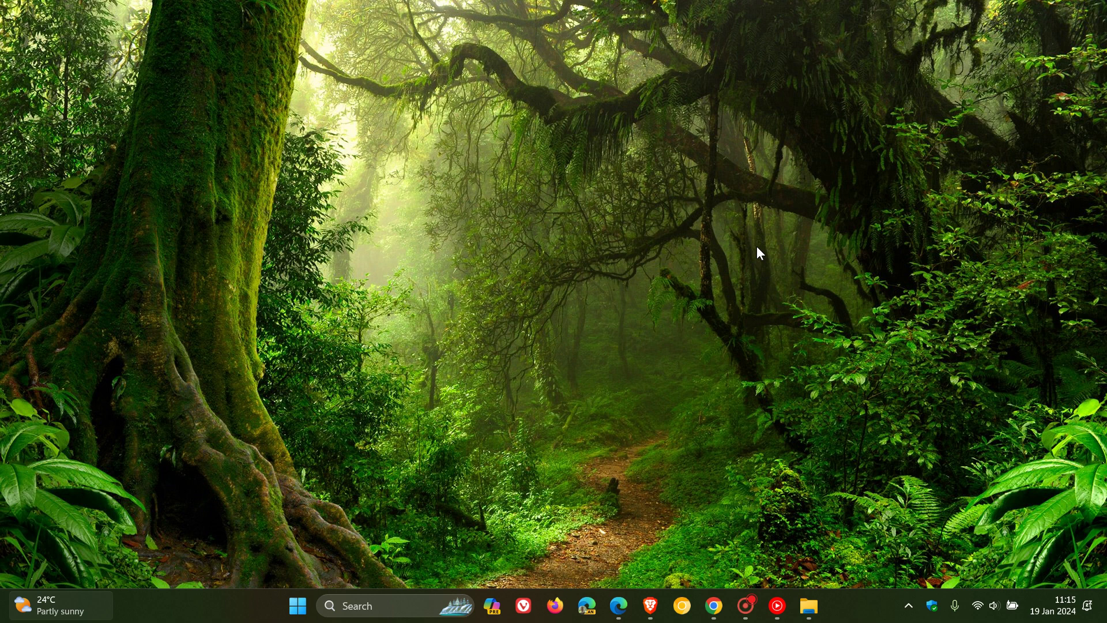
# Reopen Microsoft Edge briefly, then bring Chrome's Google new tab page to the front.
pyautogui.click(618, 606)
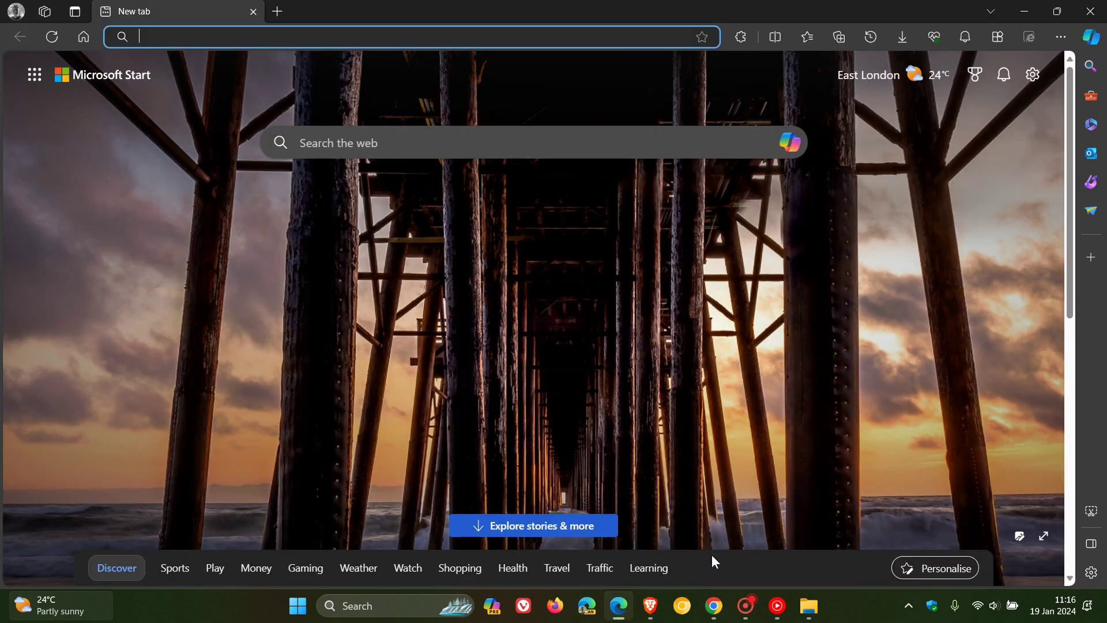
pyautogui.click(713, 606)
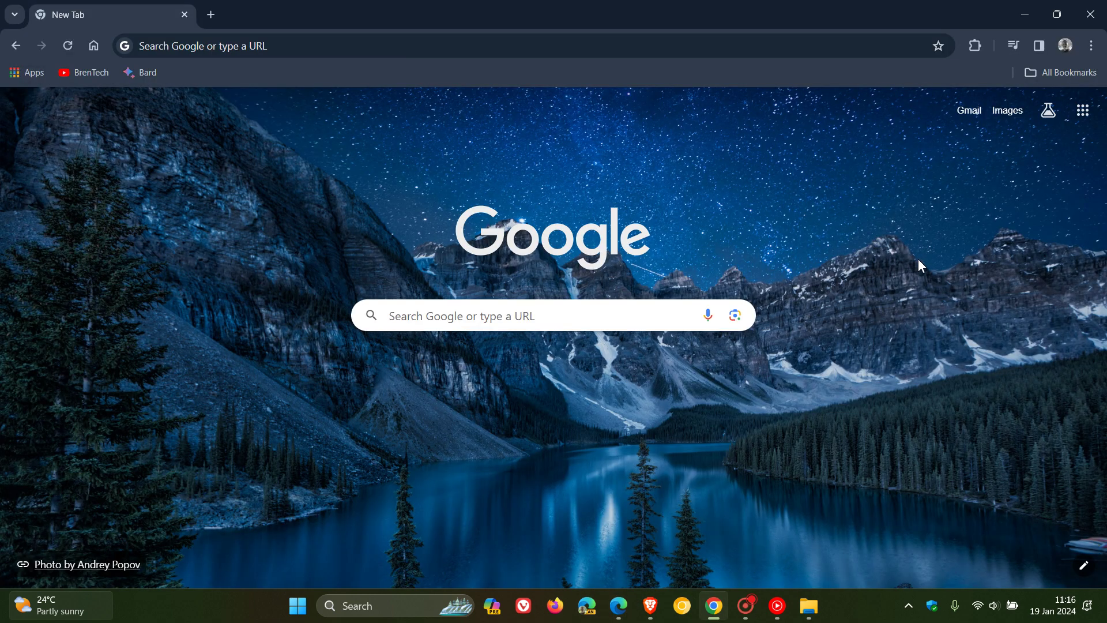